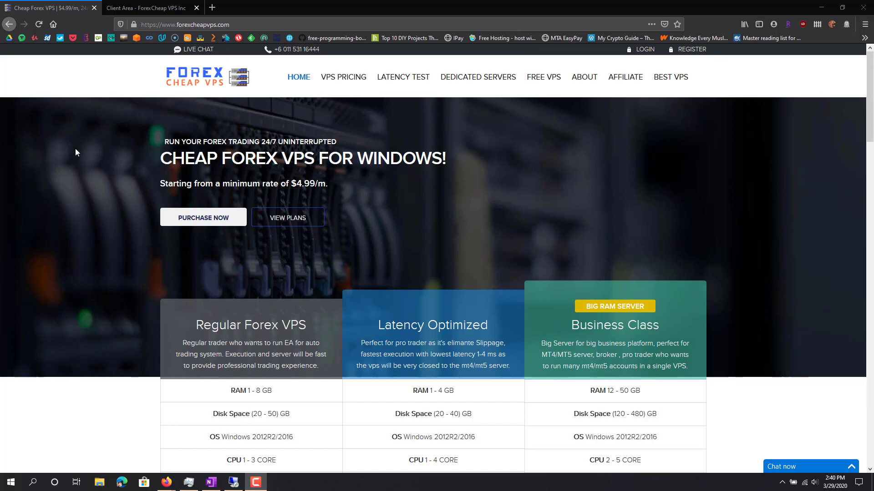
- Review the Regular Forex VPS plan's RAM and instance details on the pricing page
scroll(91, 222, down, 1)
scroll(100, 209, down, 3)
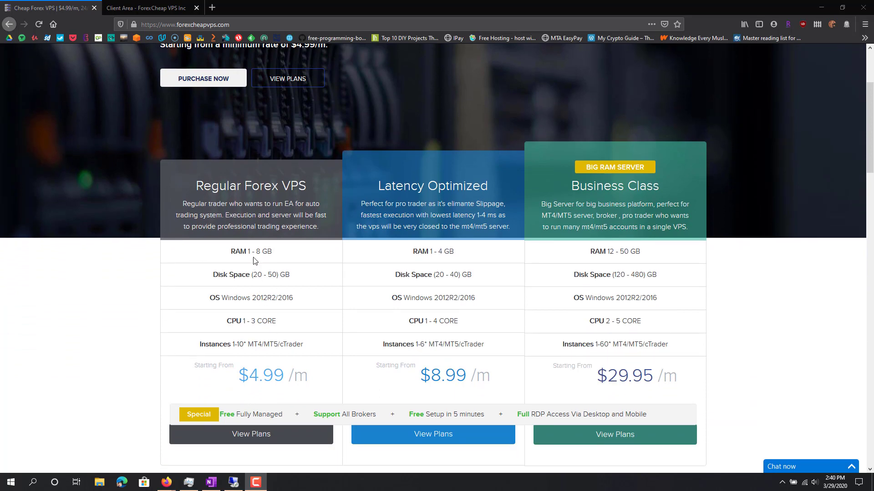
drag(249, 252, 263, 250)
click(267, 251)
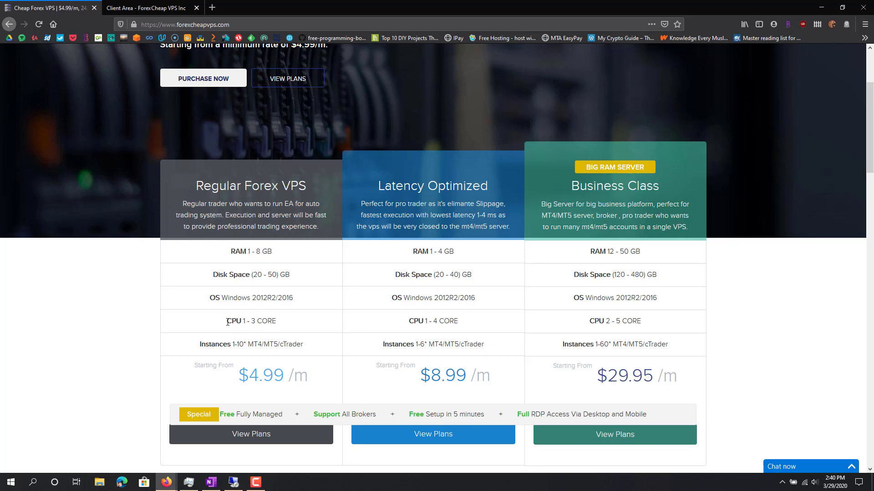
drag(212, 345, 274, 344)
click(276, 344)
scroll(300, 347, down, 4)
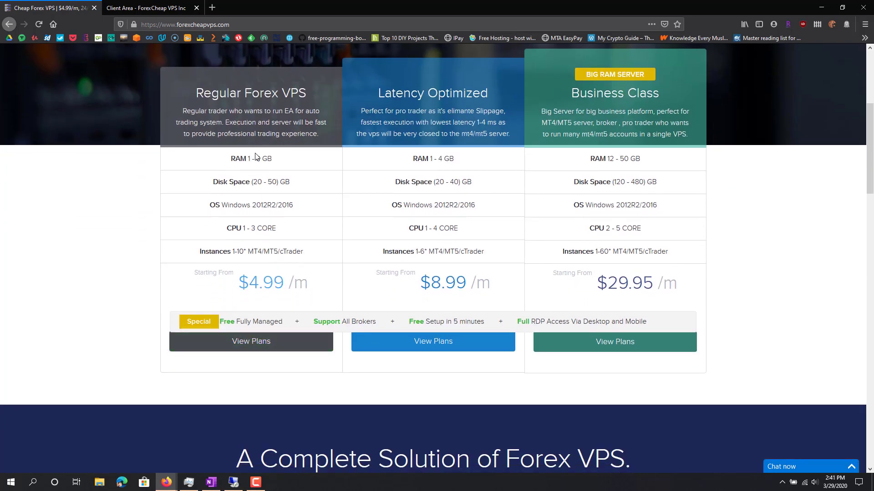
drag(253, 158, 250, 159)
click(249, 192)
scroll(324, 286, up, 3)
scroll(324, 285, down, 2)
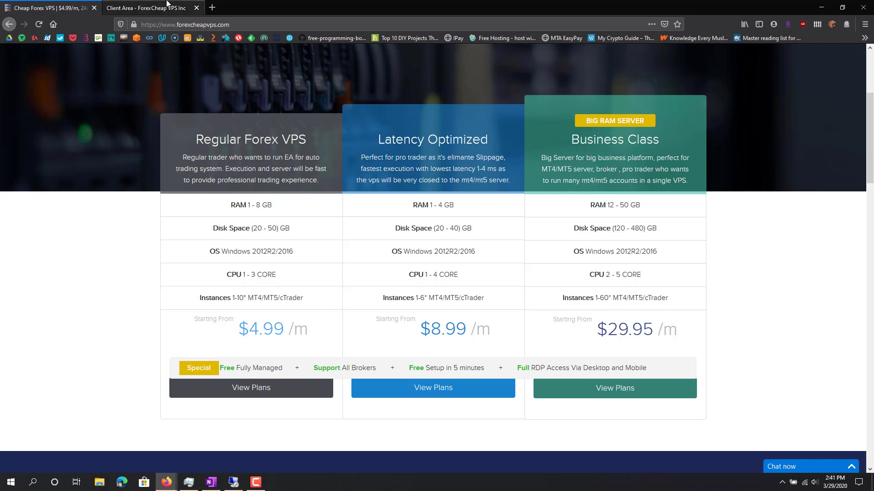
- Open the Standard VPS in the client area and check its dedicated IP and disk space
click(168, 8)
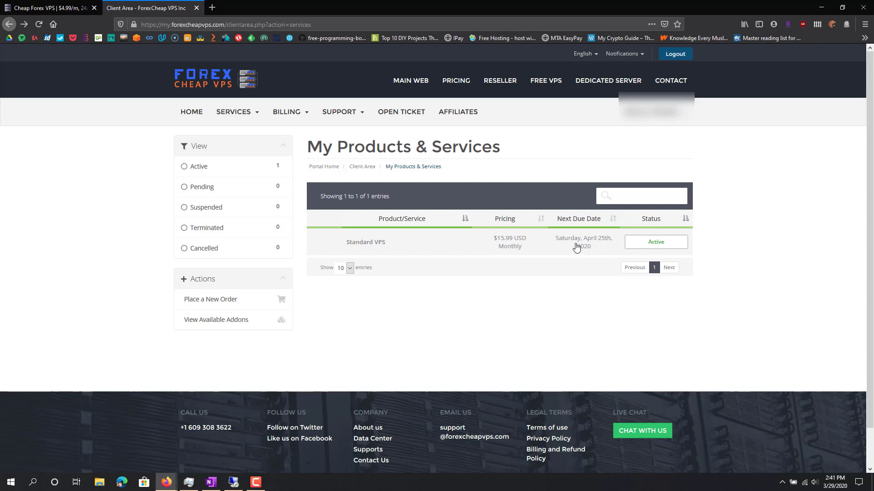
click(604, 245)
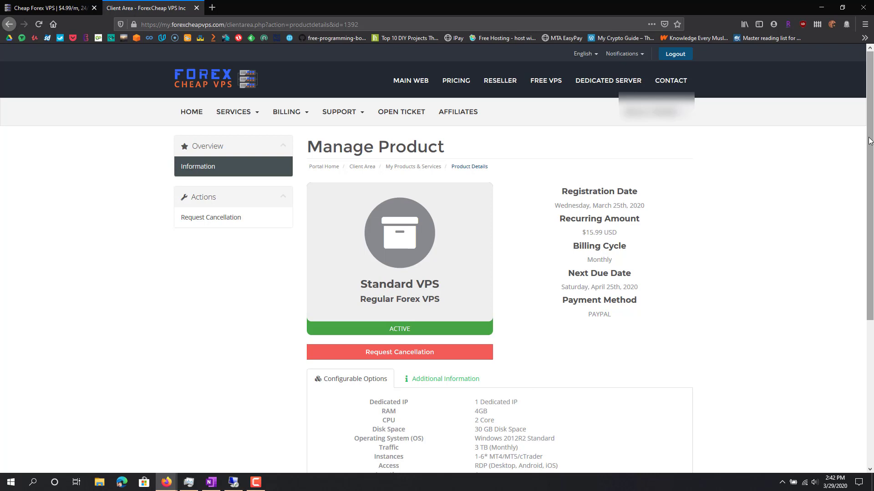
drag(871, 140, 871, 149)
drag(444, 392, 523, 395)
click(526, 395)
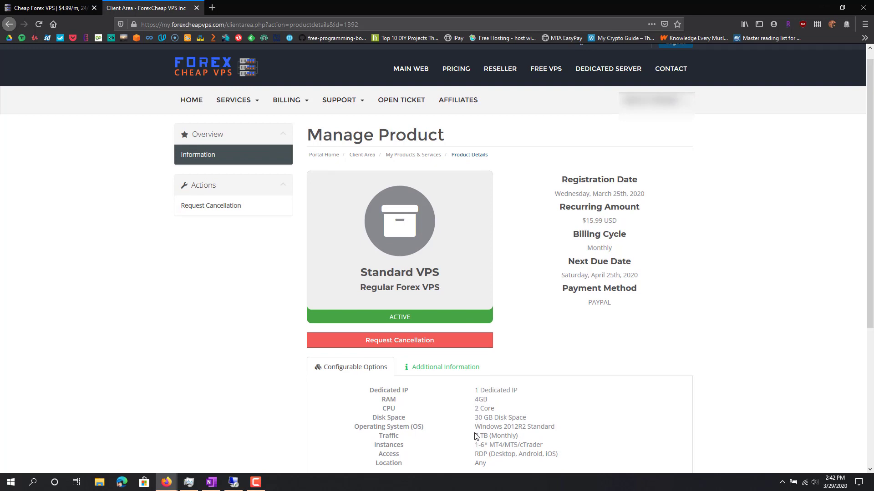
drag(479, 417, 520, 418)
click(520, 419)
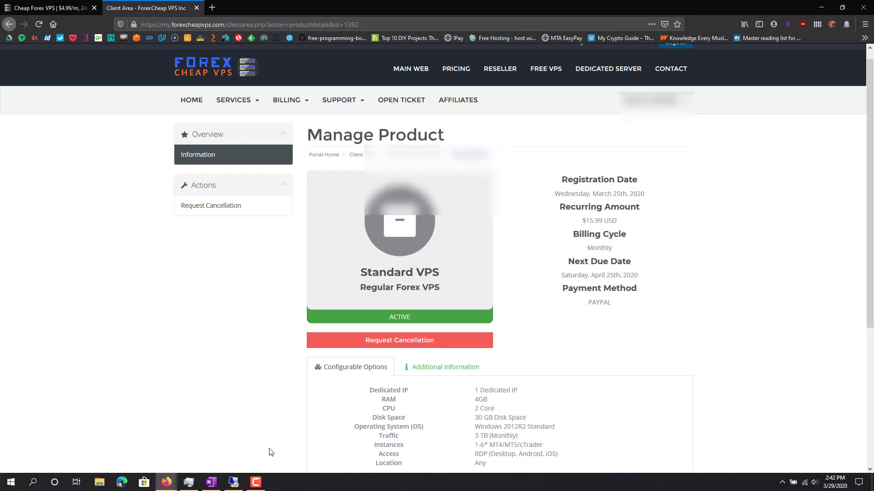
- Bring Remote Desktop Connection forward and expand it to show all General tab options
click(234, 483)
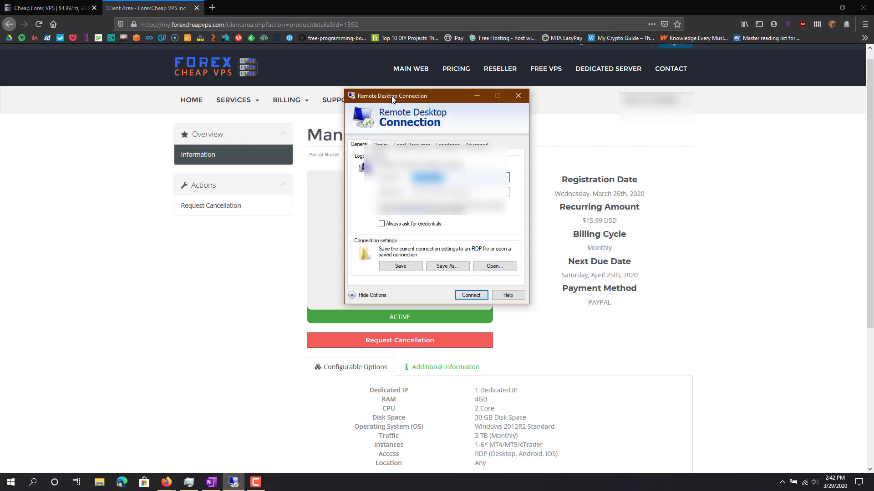
click(362, 296)
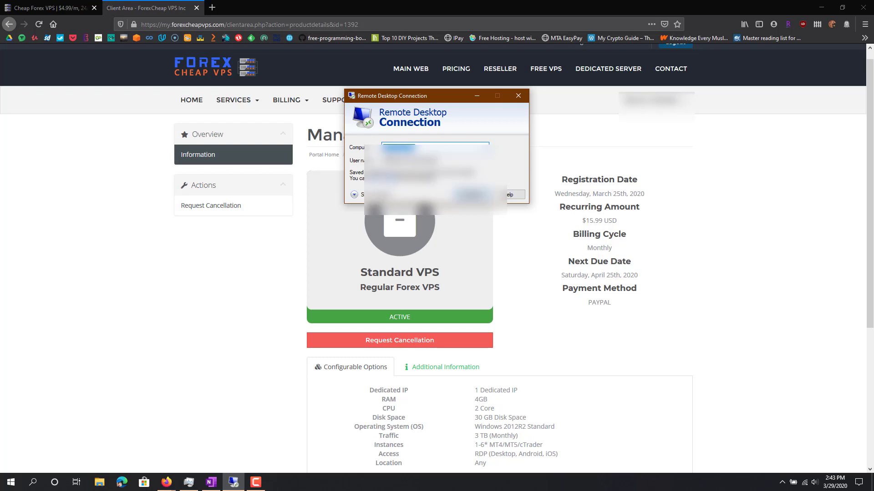
click(354, 194)
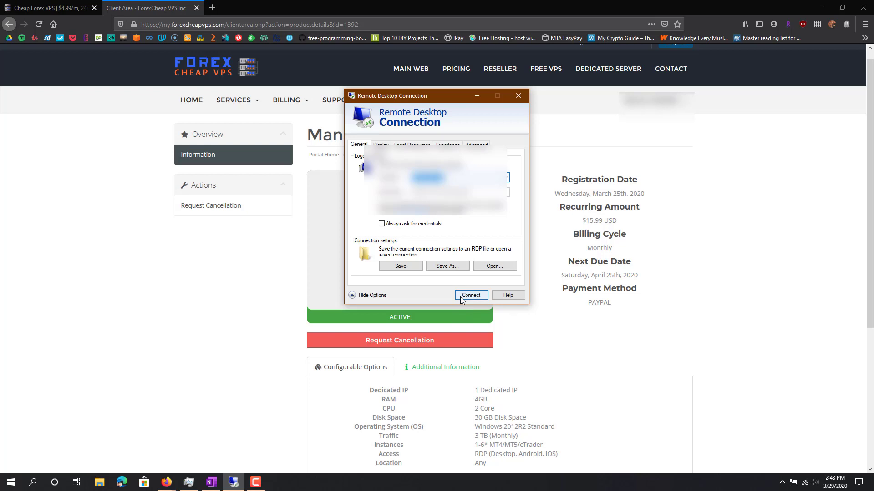
- Connect to the Windows Server 2012 R2 VPS, close its System window, then return to the pricing tab
click(462, 298)
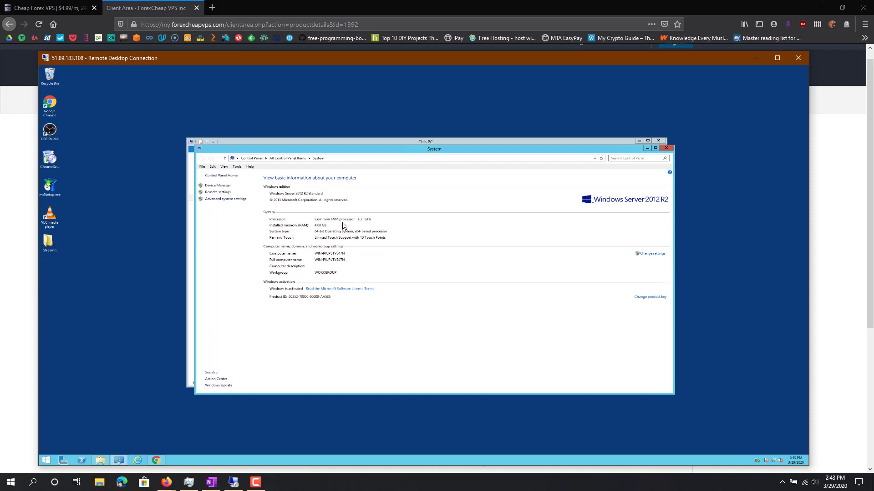
click(194, 7)
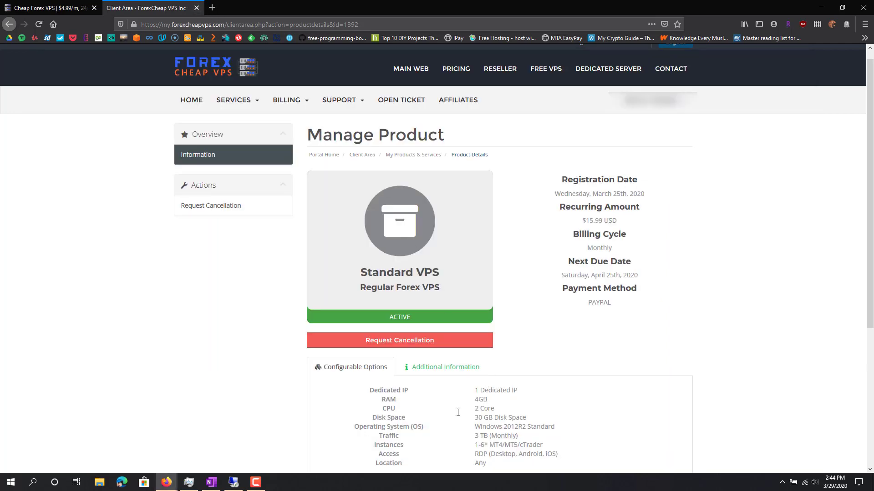
click(233, 483)
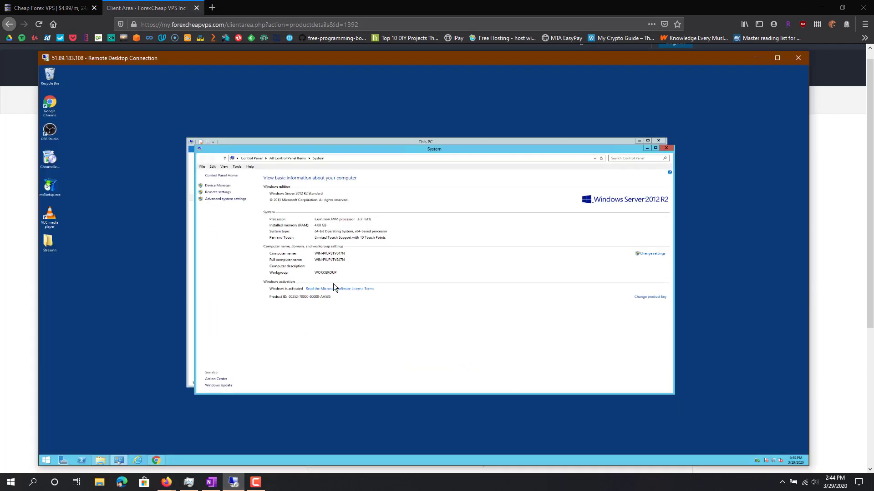
click(666, 148)
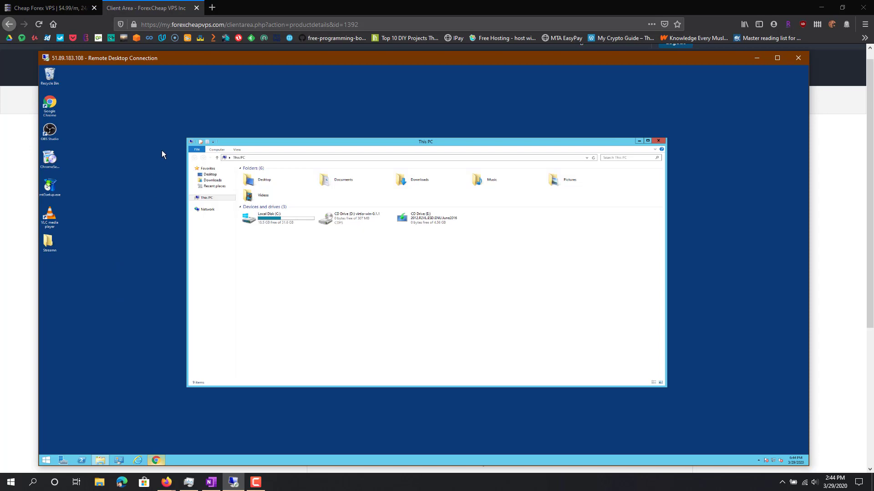
click(69, 8)
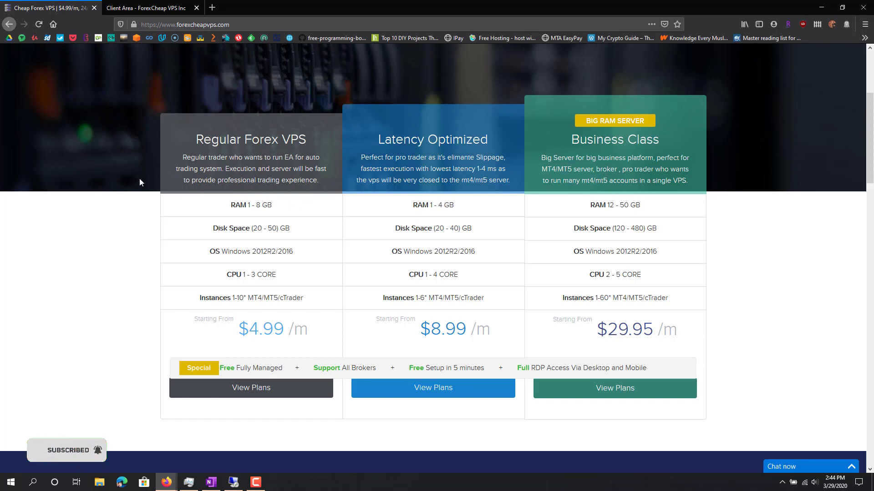
- Scroll the pricing page briefly, then return to the VPS session showing This PC
scroll(138, 182, down, 1)
scroll(140, 190, up, 1)
scroll(140, 190, up, 1)
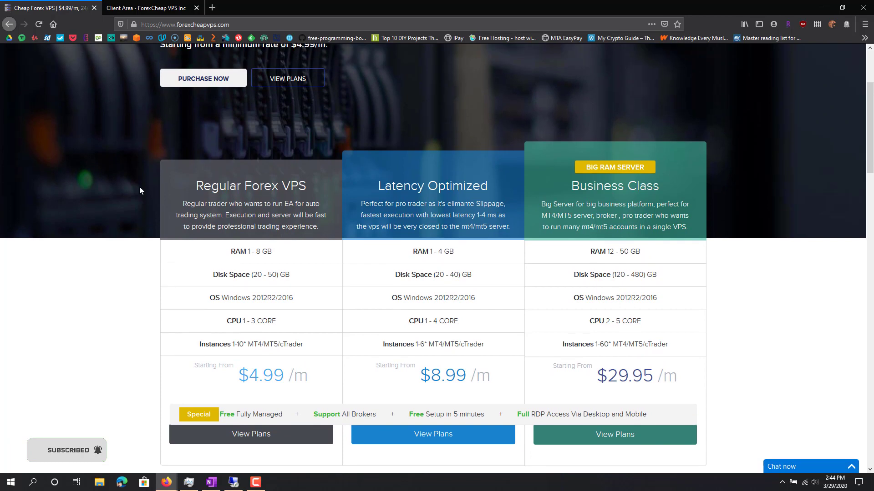
click(234, 483)
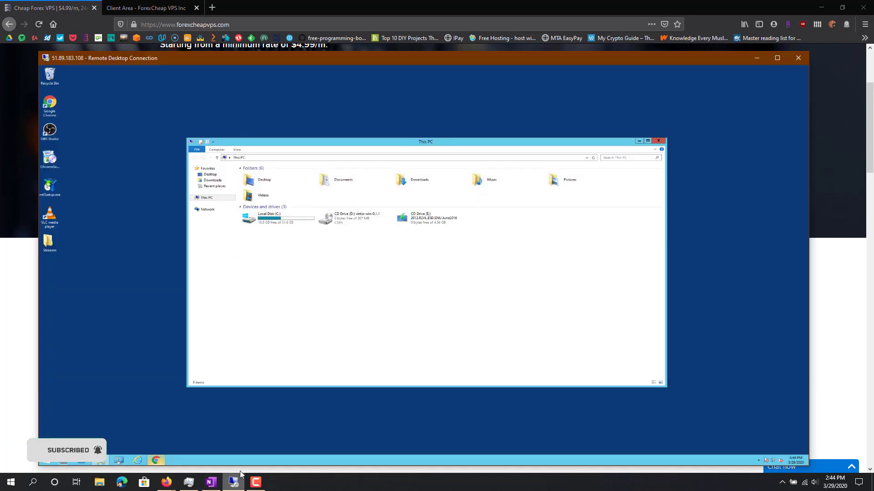